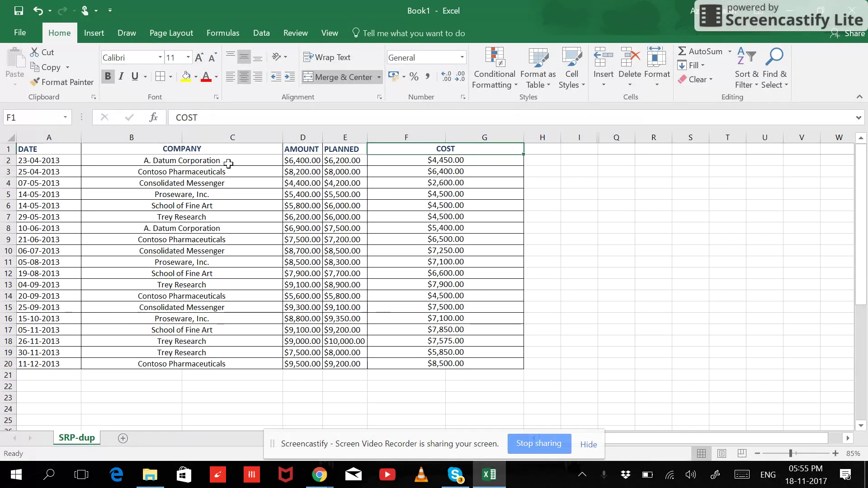
Add a new blank Sheet3 next to the SRP-dup data sheet.
{"action": "left_click", "coordinate": [228, 160]}
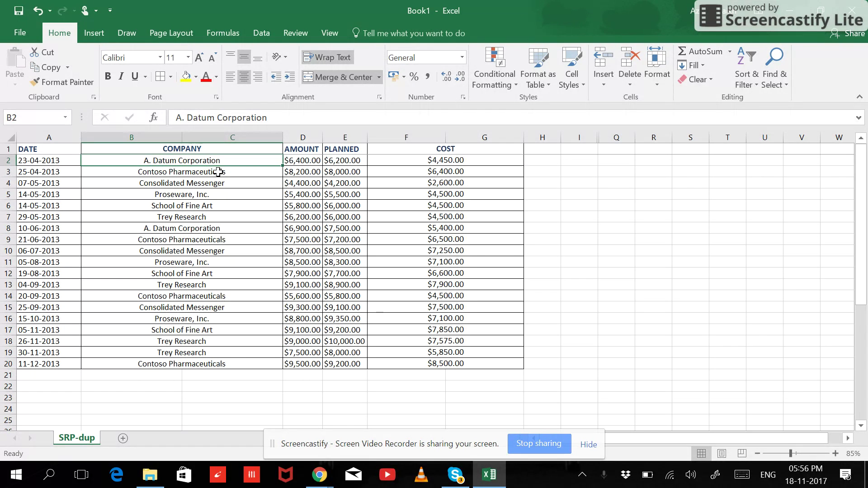
{"action": "scroll", "coordinate": [219, 170], "scroll_direction": "up", "scroll_amount": 2, "text": "ctrl"}
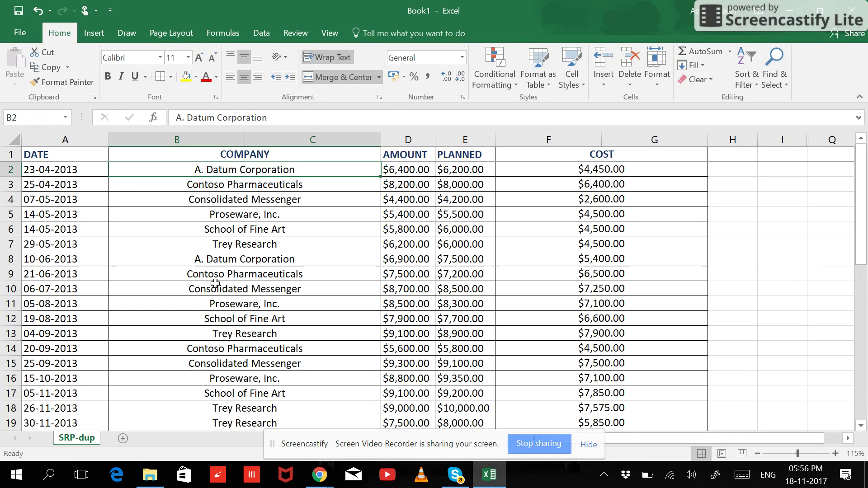
{"action": "left_click", "coordinate": [123, 438]}
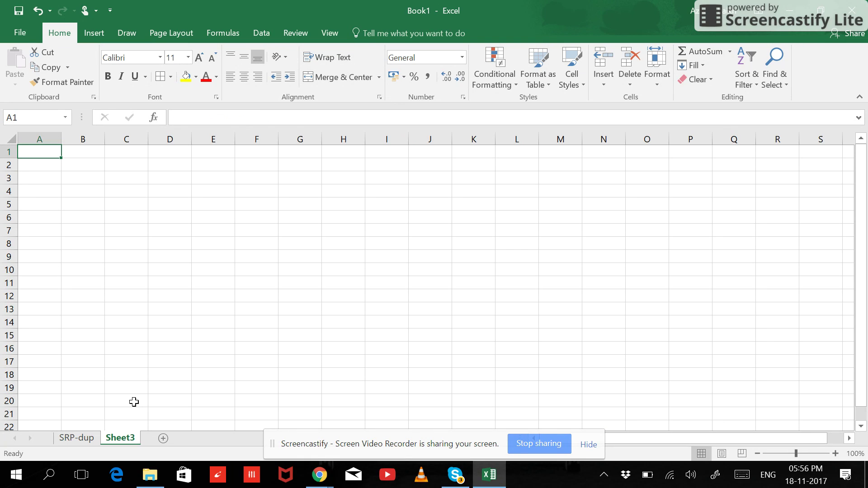
{"action": "left_click", "coordinate": [75, 437]}
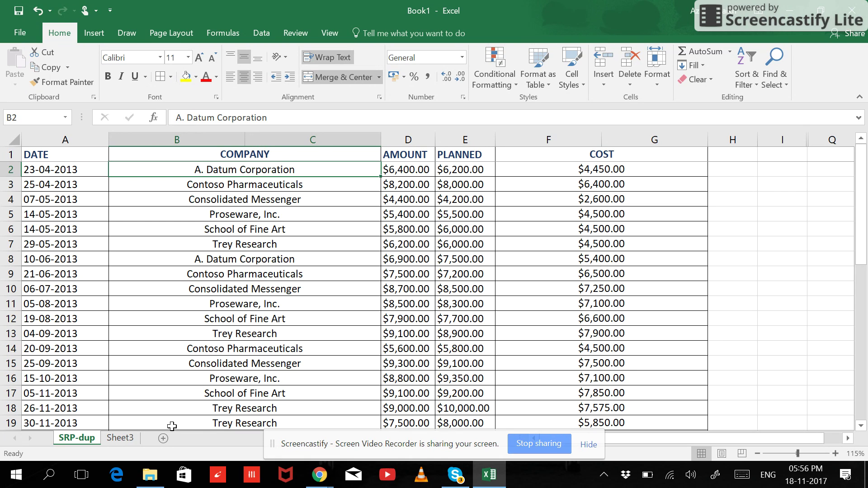
{"action": "left_click", "coordinate": [129, 439]}
Start a formula in Sheet3 cell B1 pointing at D5, then cancel it.
{"action": "left_click", "coordinate": [72, 153]}
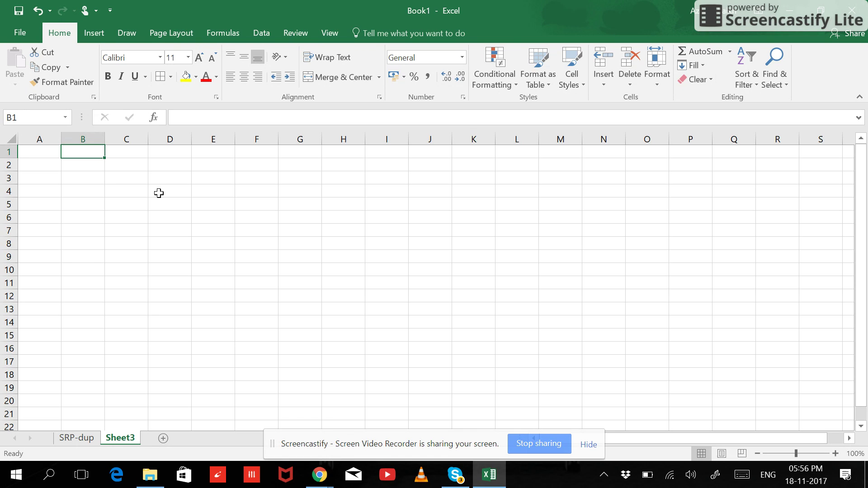
{"action": "type", "text": "="}
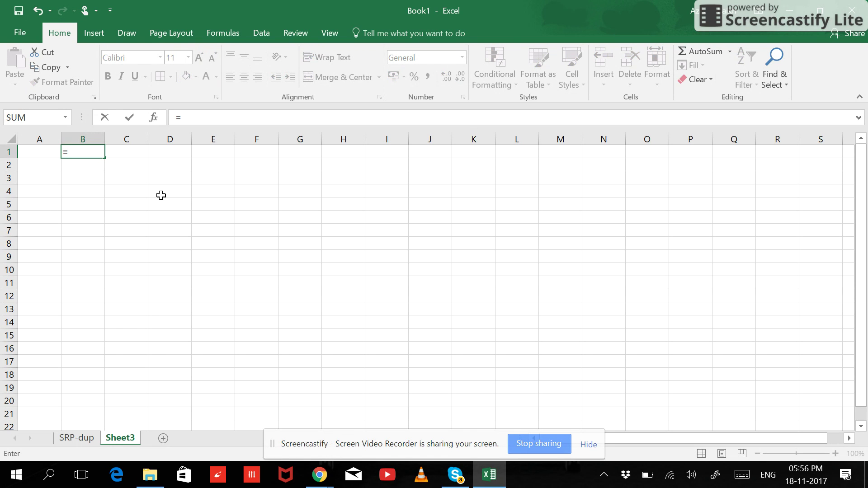
{"action": "left_click", "coordinate": [165, 201]}
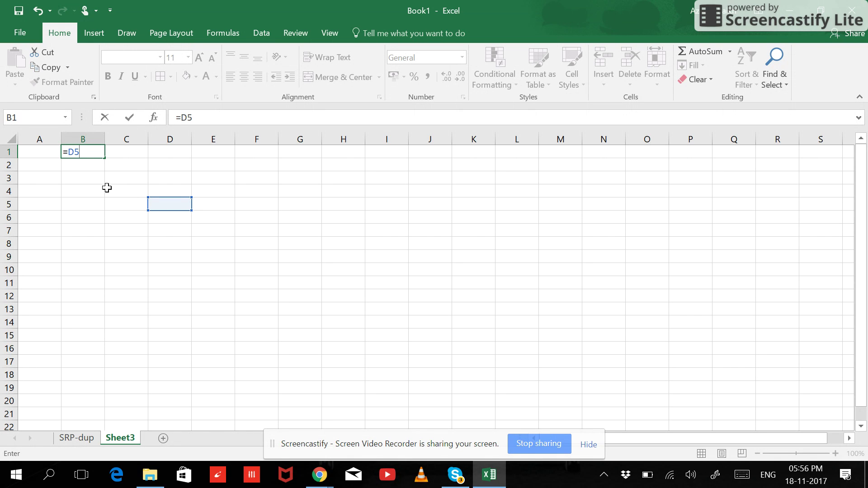
{"action": "key", "text": "Escape"}
Link Sheet3 B1 to SRP-dup's COMPANY heading (B1:C1) so it displays COMPANY.
{"action": "scroll", "coordinate": [118, 177], "scroll_direction": "up", "scroll_amount": 2, "text": "ctrl"}
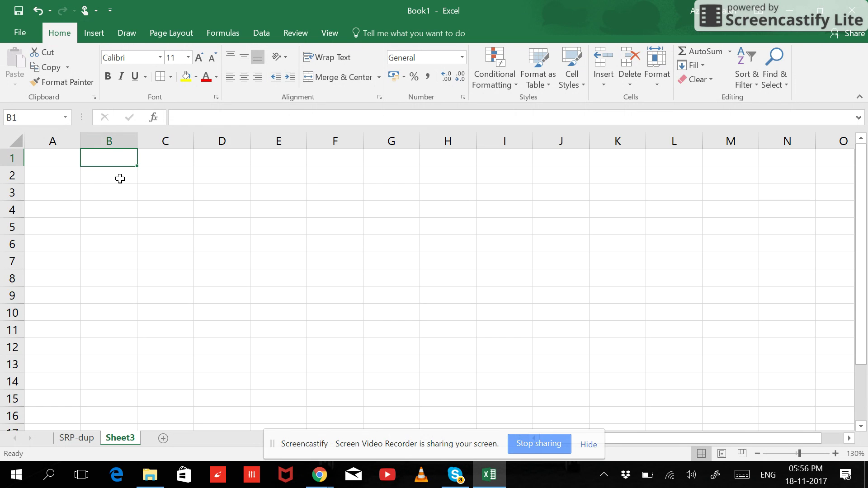
{"action": "scroll", "coordinate": [120, 178], "scroll_direction": "up", "scroll_amount": 2, "text": "ctrl"}
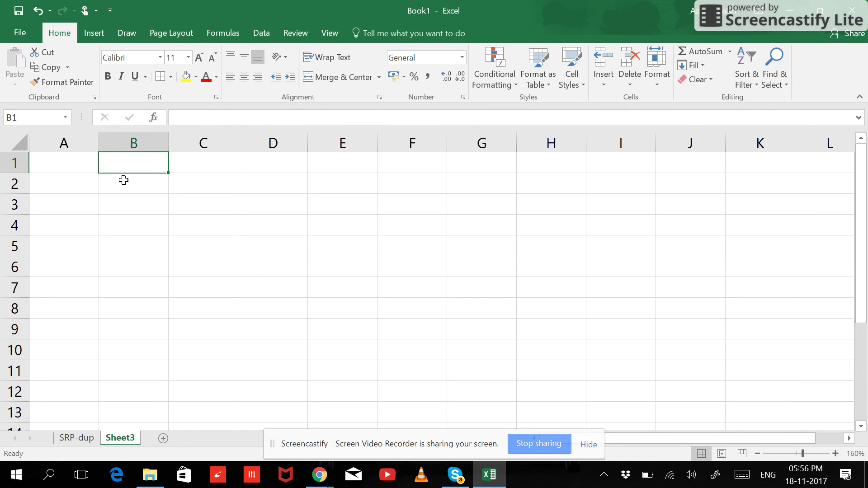
{"action": "type", "text": "="}
{"action": "left_click", "coordinate": [76, 438]}
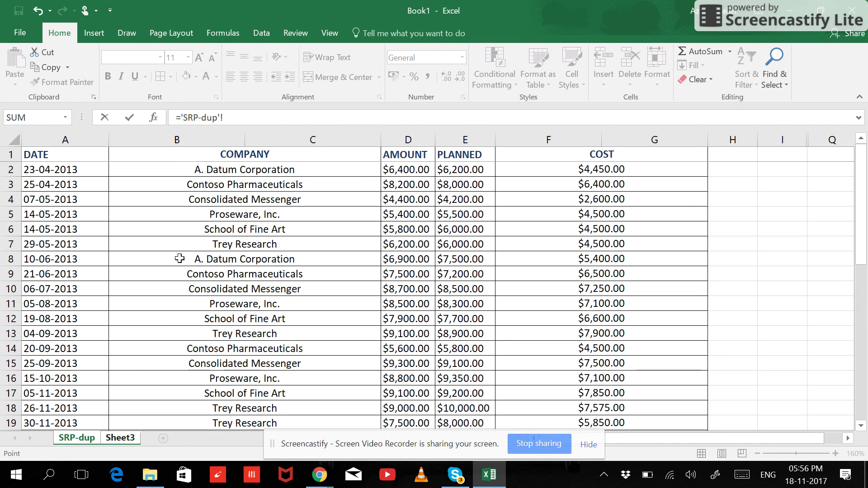
{"action": "left_click", "coordinate": [254, 154]}
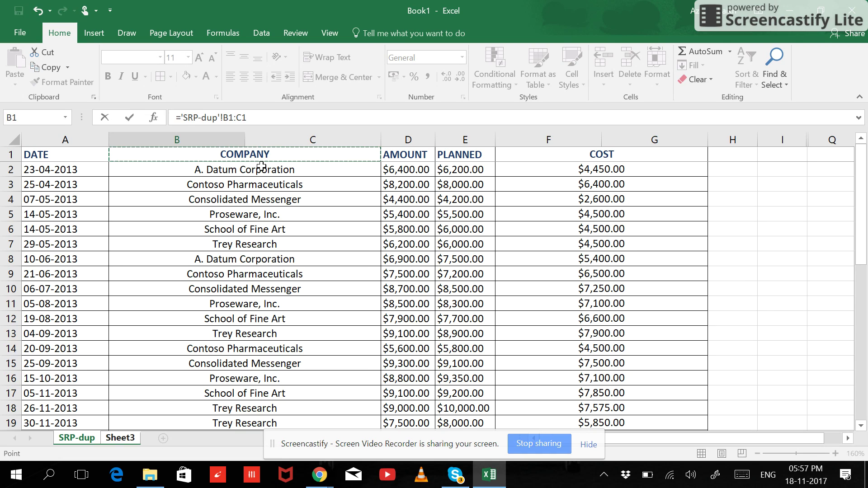
{"action": "key", "text": "Return"}
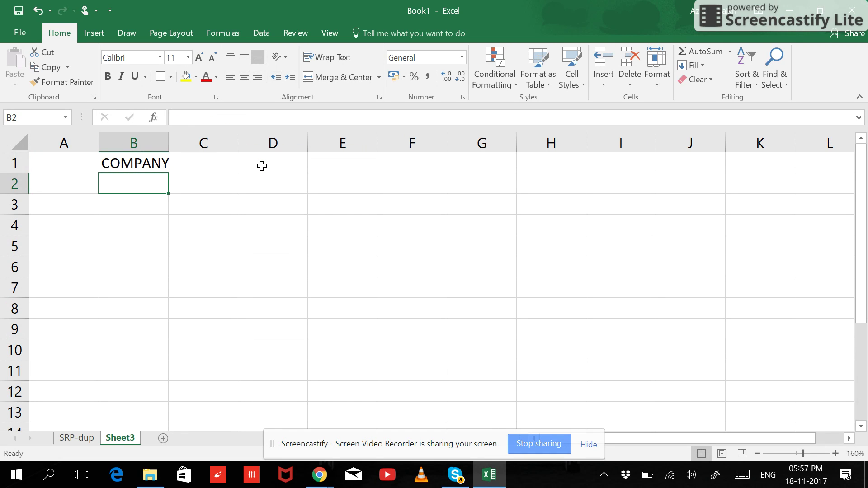
Fill the COMPANY formula down B1:B12, autofit column B, and switch back to SRP-dup.
{"action": "double_click", "coordinate": [168, 140]}
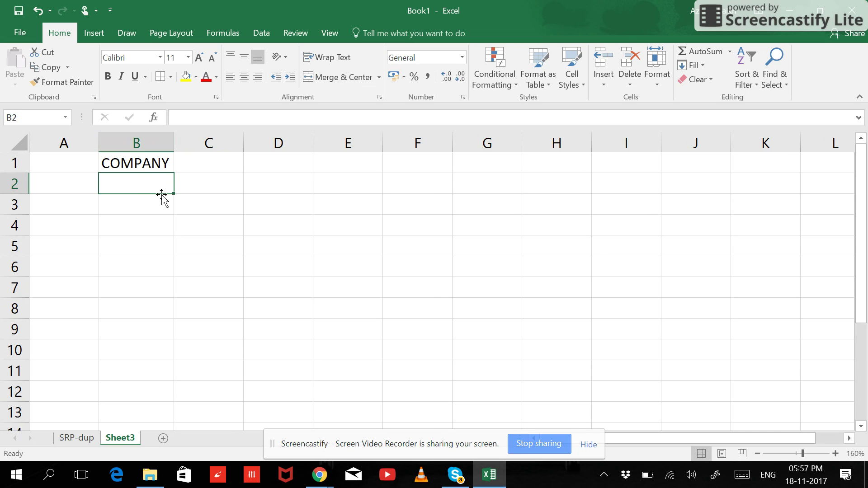
{"action": "left_click", "coordinate": [156, 165]}
{"action": "left_click_drag", "start_coordinate": [175, 176], "coordinate": [148, 339]}
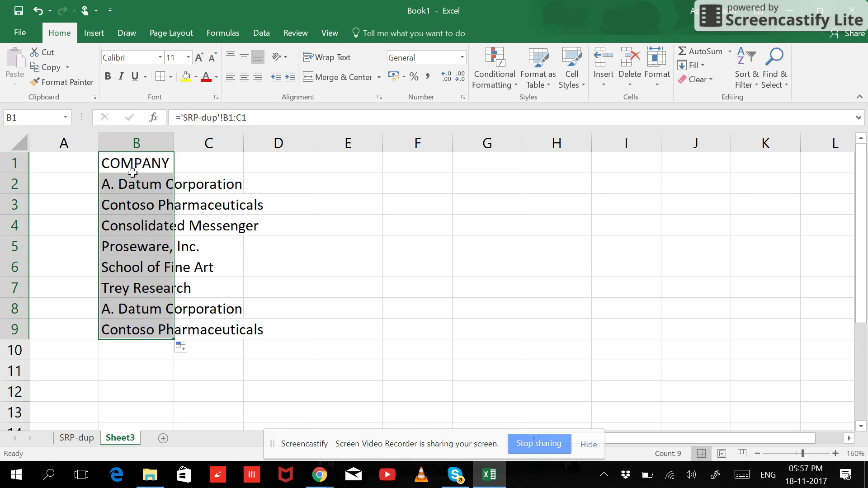
{"action": "double_click", "coordinate": [174, 144]}
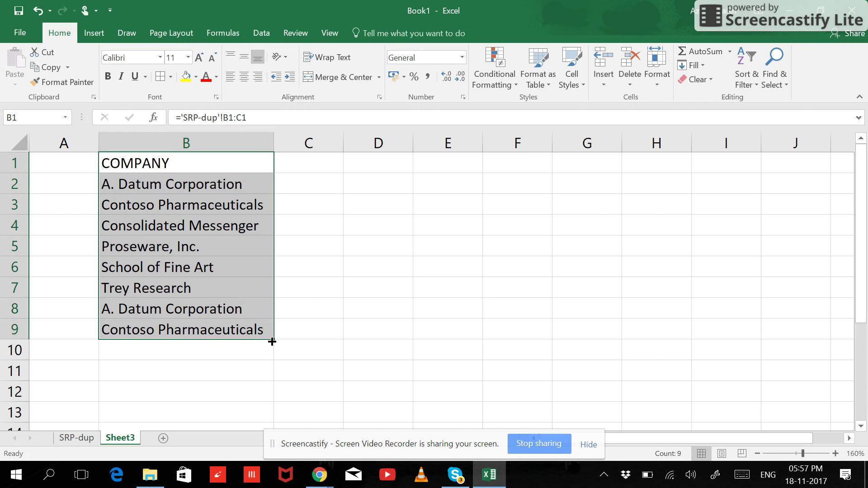
{"action": "left_click_drag", "start_coordinate": [272, 341], "coordinate": [258, 398]}
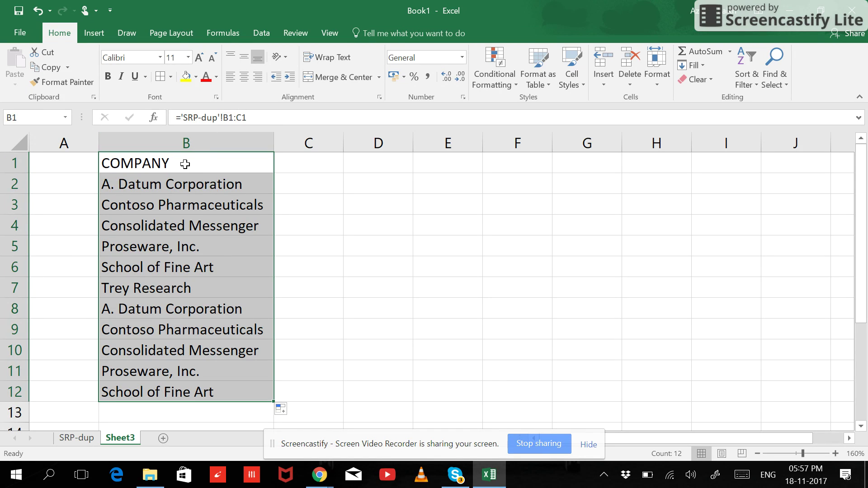
{"action": "left_click", "coordinate": [77, 438]}
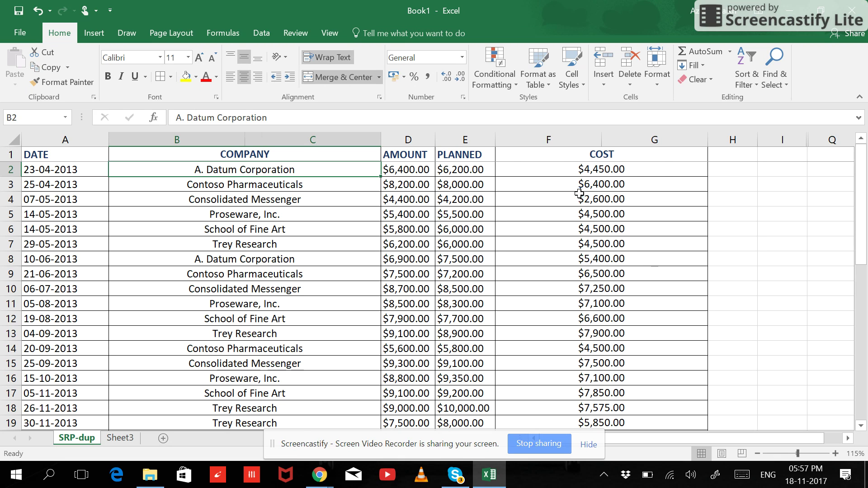
{"action": "scroll", "coordinate": [651, 206], "scroll_direction": "up", "scroll_amount": 2}
Inspect SRP-dup's header cells to find that COST sits in column F.
{"action": "left_click_drag", "start_coordinate": [688, 434], "coordinate": [735, 436]}
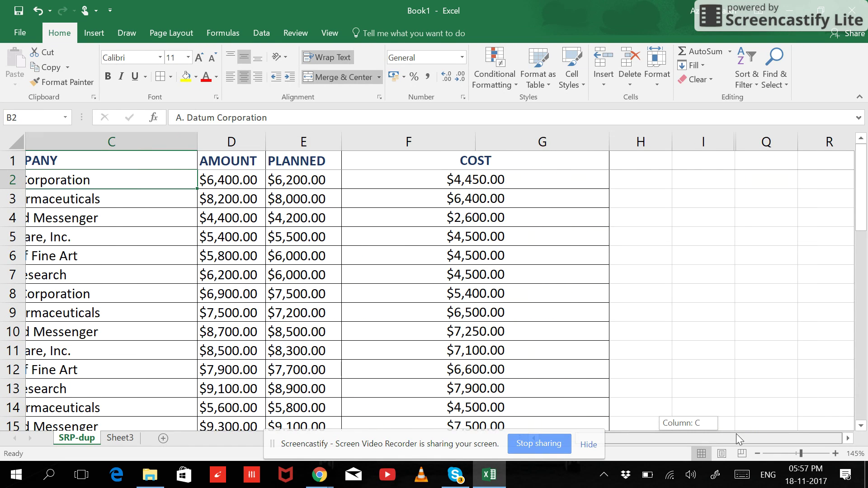
{"action": "left_click", "coordinate": [407, 141]}
{"action": "left_click", "coordinate": [524, 141]}
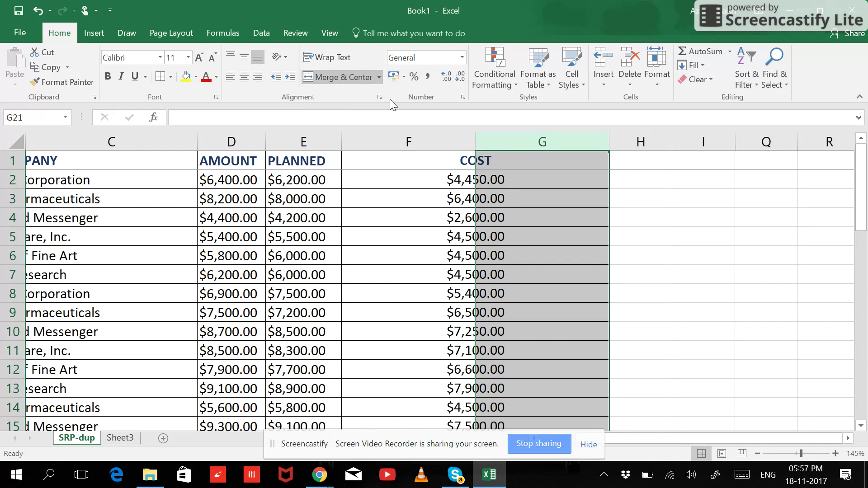
{"action": "left_click", "coordinate": [446, 141]}
{"action": "left_click", "coordinate": [500, 141]}
{"action": "left_click", "coordinate": [462, 146]}
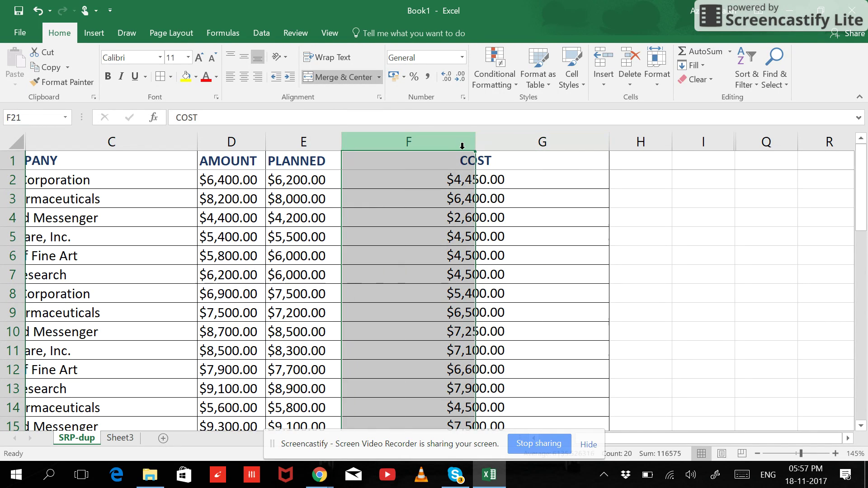
Link Sheet3 C1 to SRP-dup's merged COST heading F1:G1 and fill it down to row 12.
{"action": "left_click", "coordinate": [124, 445]}
{"action": "left_click", "coordinate": [319, 166]}
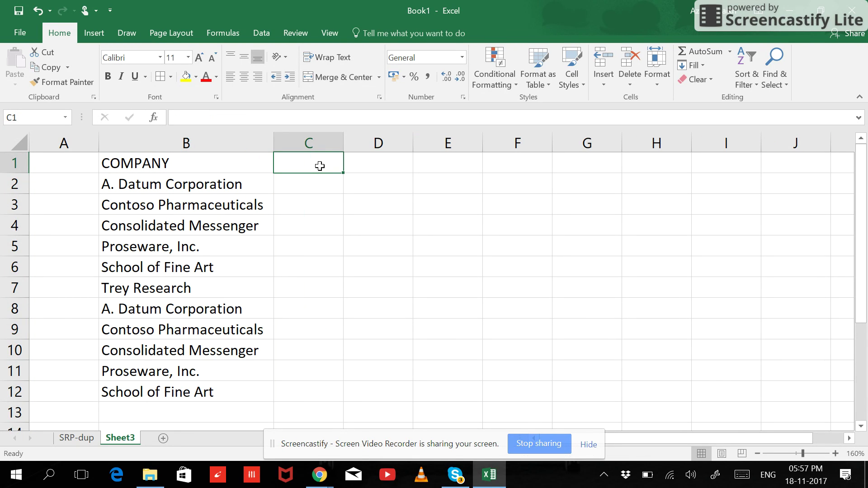
{"action": "type", "text": "="}
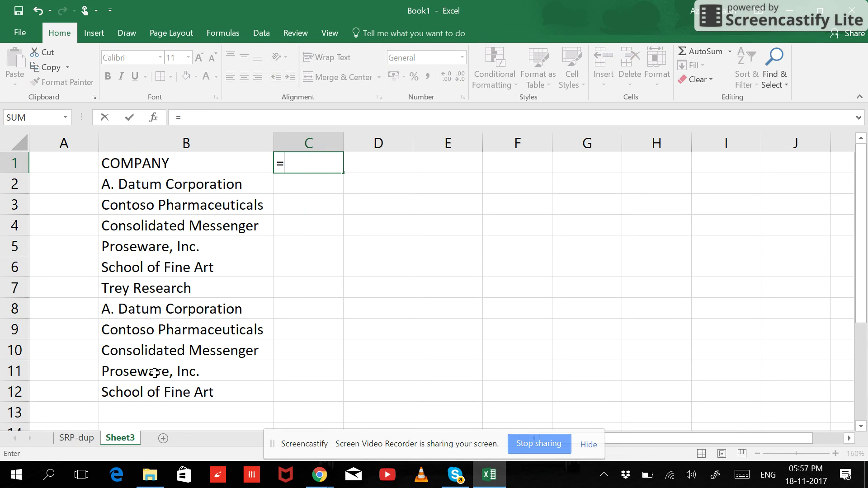
{"action": "left_click", "coordinate": [79, 436]}
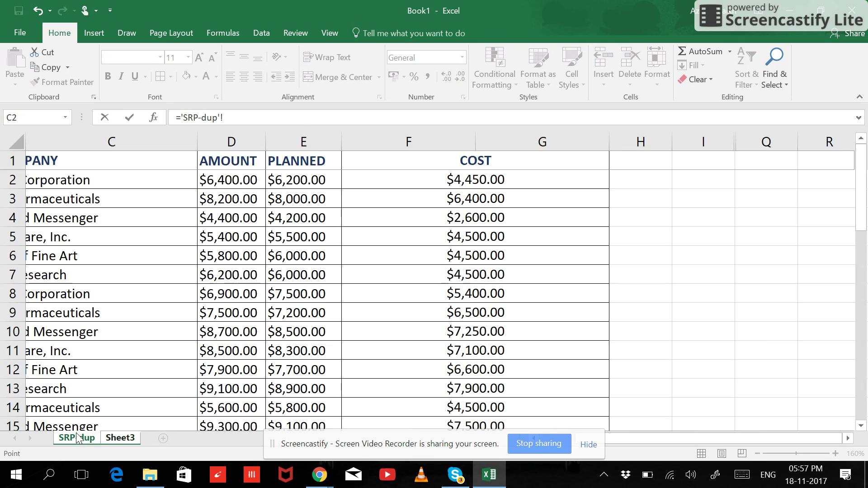
{"action": "left_click", "coordinate": [488, 162]}
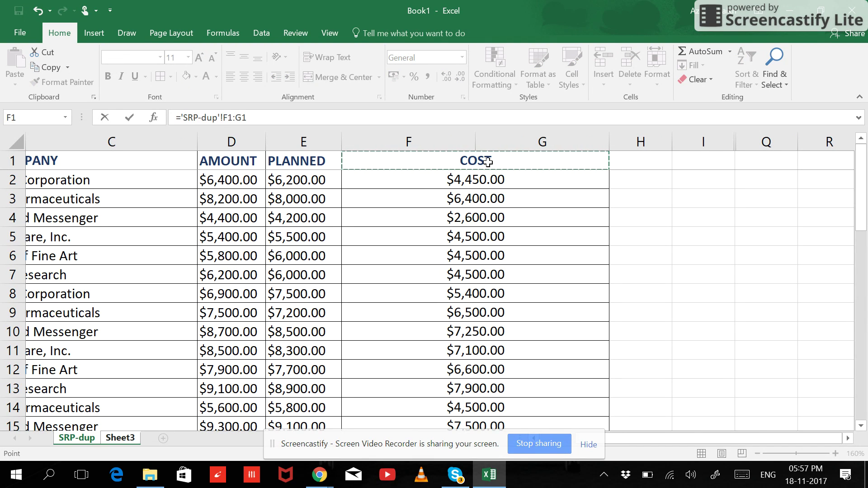
{"action": "key", "text": "Return"}
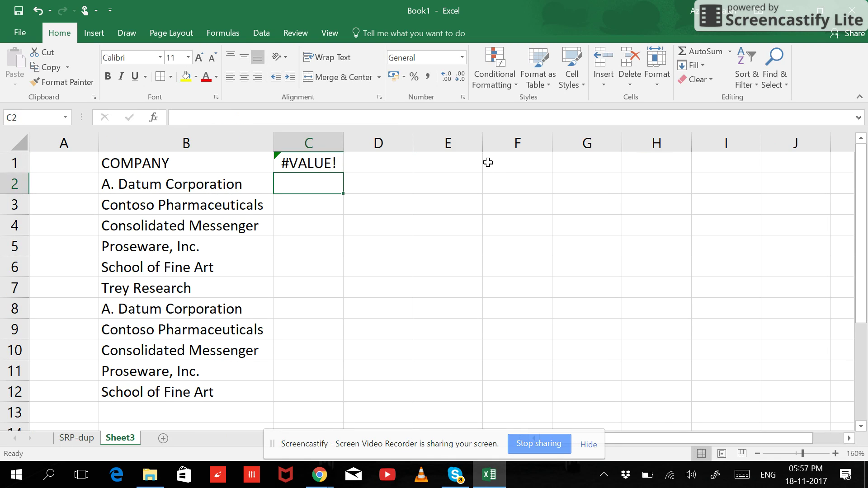
{"action": "left_click", "coordinate": [319, 164]}
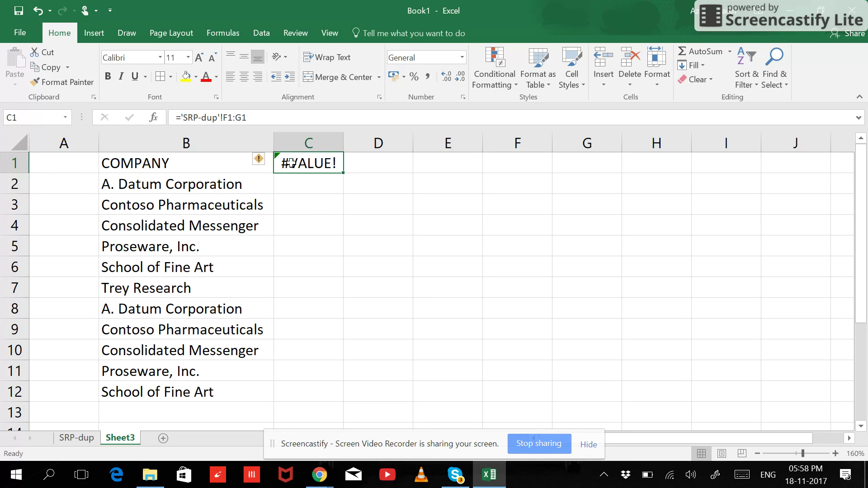
{"action": "left_click_drag", "start_coordinate": [344, 174], "coordinate": [330, 392]}
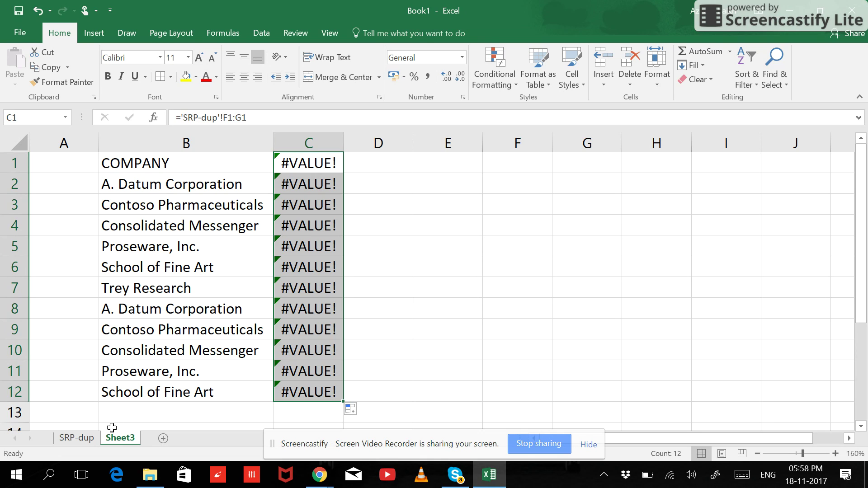
Review SRP-dup's COST column, then return to Sheet3 and select D1.
{"action": "left_click", "coordinate": [76, 438]}
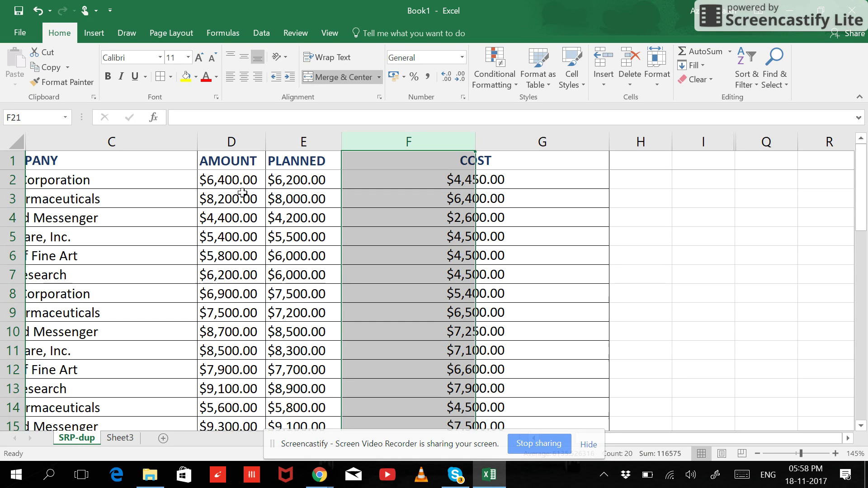
{"action": "left_click", "coordinate": [129, 437]}
{"action": "left_click", "coordinate": [376, 162]}
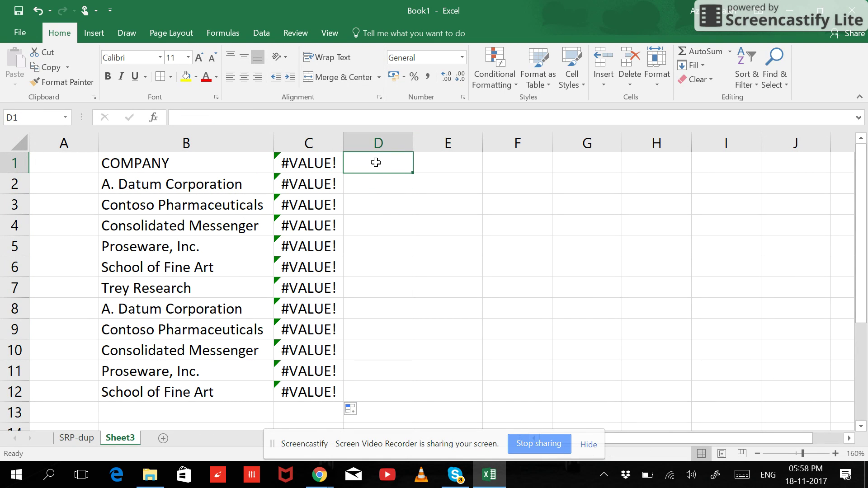
Link Sheet3 D1 to SRP-dup's AMOUNT heading.
{"action": "type", "text": "="}
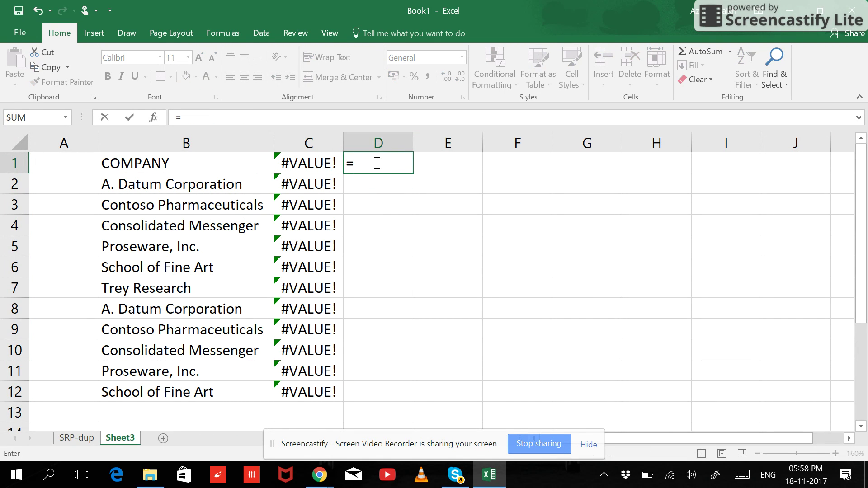
{"action": "left_click", "coordinate": [78, 438]}
{"action": "left_click", "coordinate": [246, 165]}
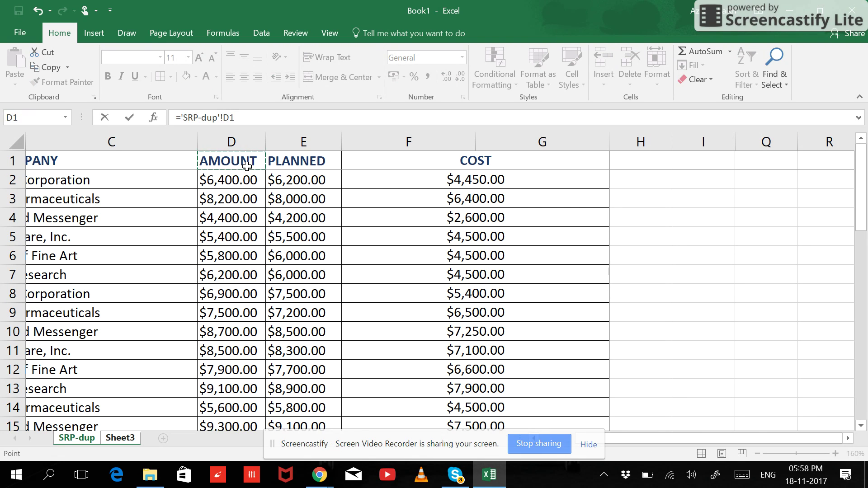
{"action": "key", "text": "Return"}
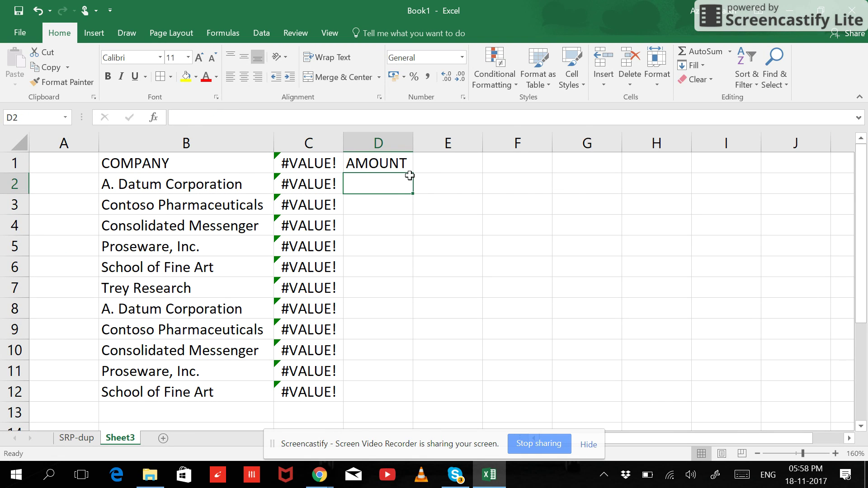
Link D2 to SRP-dup's first amount in D2 and fill it down to D12.
{"action": "type", "text": "="}
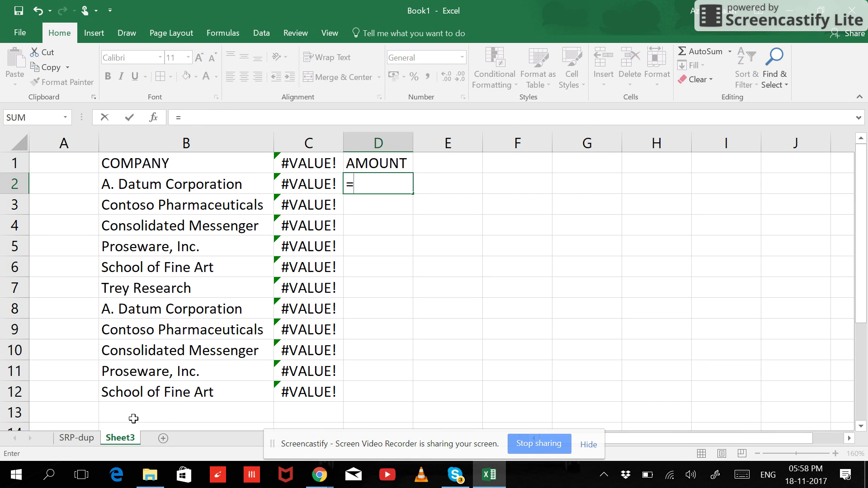
{"action": "left_click", "coordinate": [90, 439]}
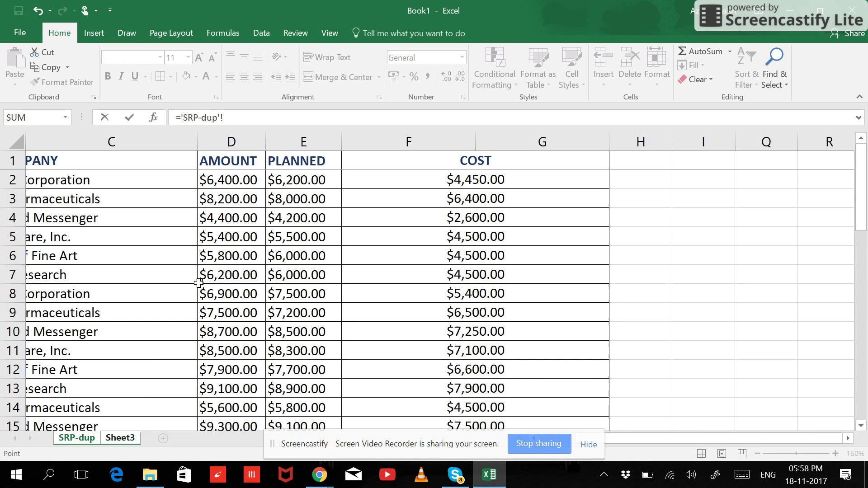
{"action": "left_click", "coordinate": [242, 180]}
{"action": "key", "text": "Return"}
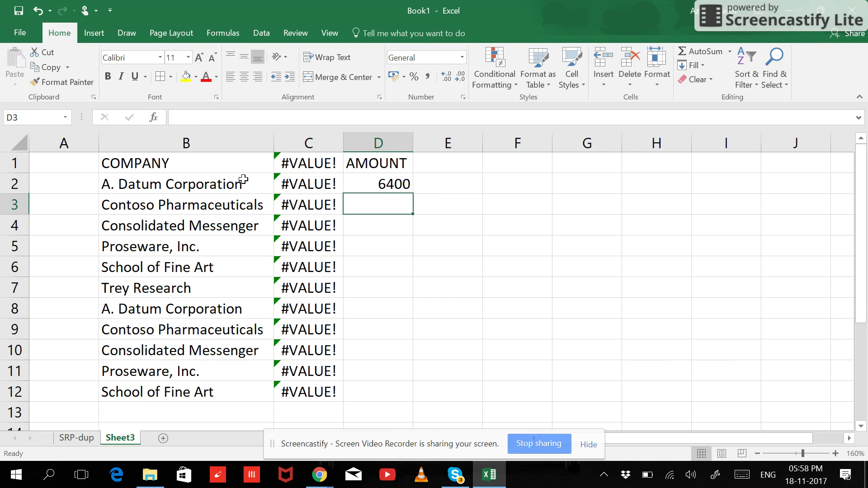
{"action": "left_click", "coordinate": [379, 184]}
{"action": "left_click_drag", "start_coordinate": [413, 193], "coordinate": [379, 399]}
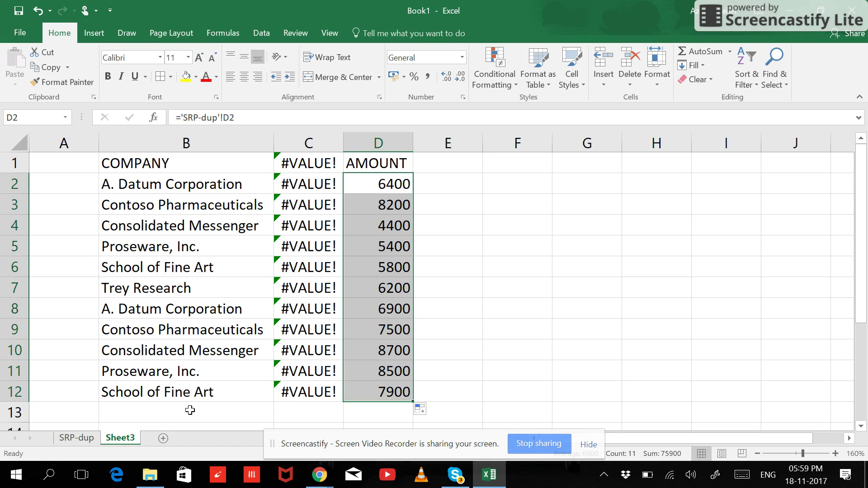
{"action": "left_click", "coordinate": [90, 440]}
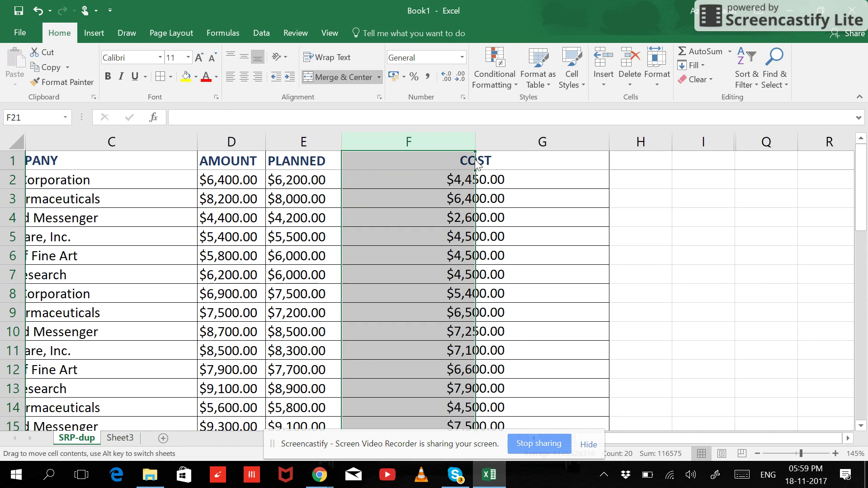
Inspect SRP-dup's COST heading in F1 and the first cost, 4450, in F2.
{"action": "left_click", "coordinate": [455, 159]}
{"action": "left_click", "coordinate": [494, 179]}
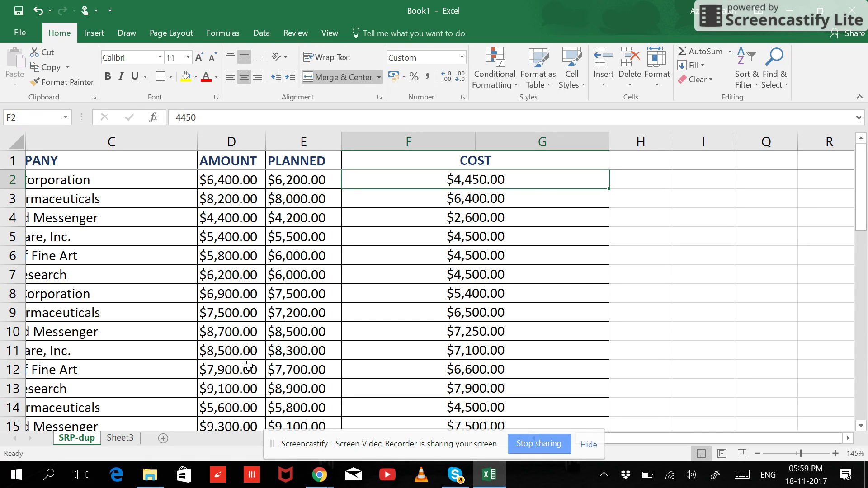
Trim C1's reference from F1:G1 to F1 so it reads COST, fill through C3, and begin a formula in C4.
{"action": "left_click", "coordinate": [122, 437]}
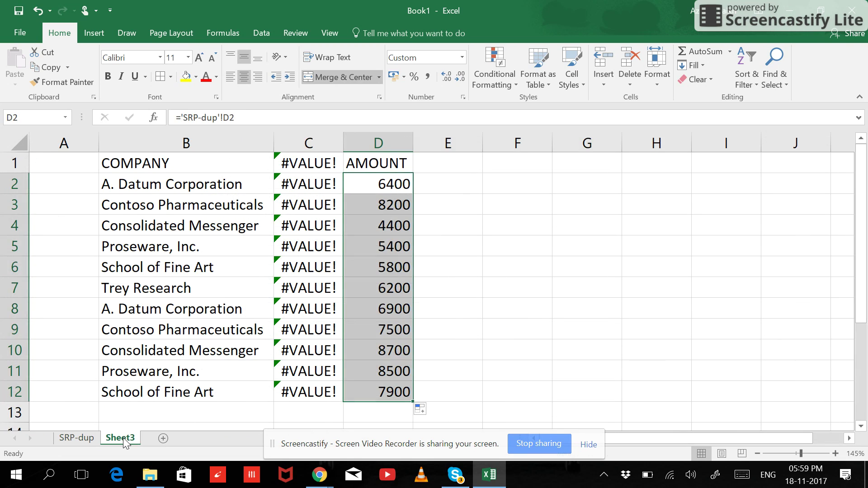
{"action": "left_click", "coordinate": [329, 162]}
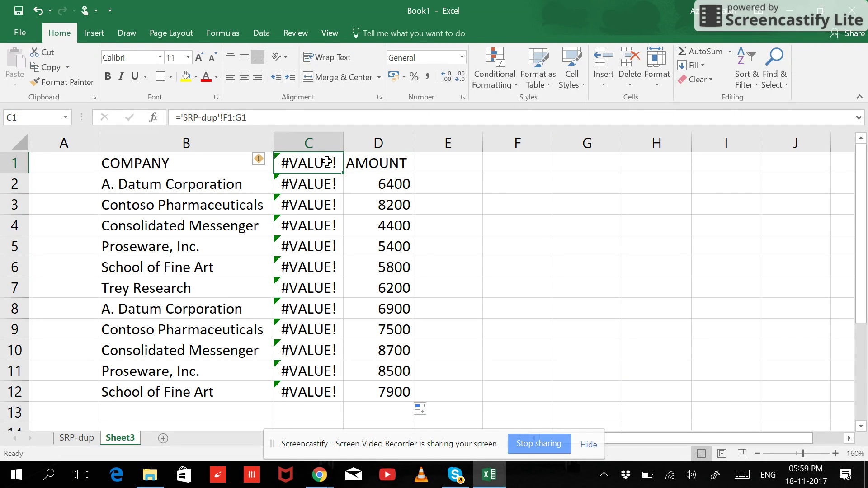
{"action": "left_click", "coordinate": [251, 119]}
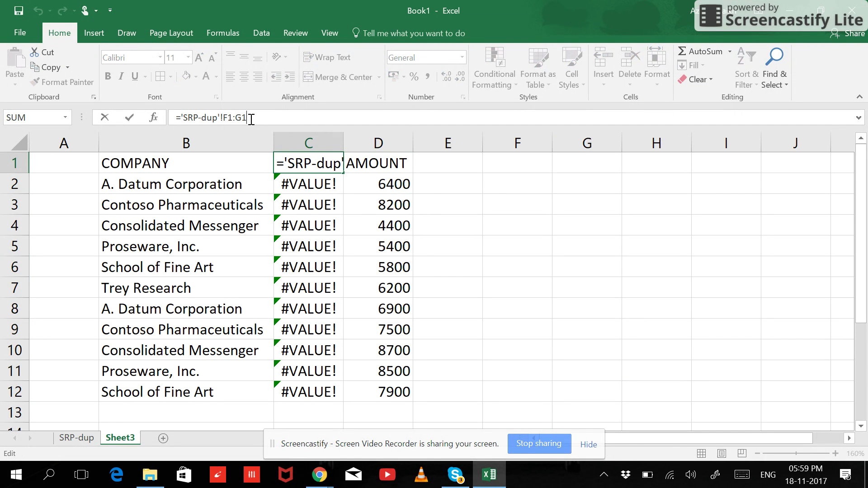
{"action": "key", "text": "BackSpace"}
{"action": "key", "text": "BackSpace"}
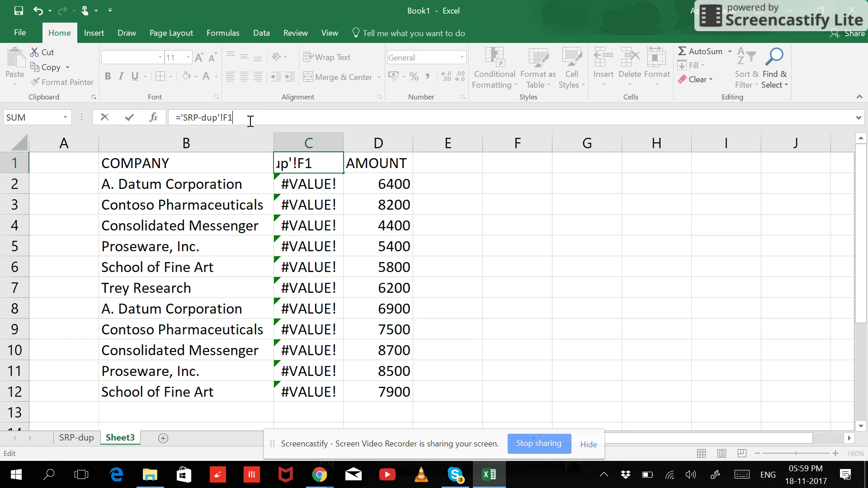
{"action": "key", "text": "Return"}
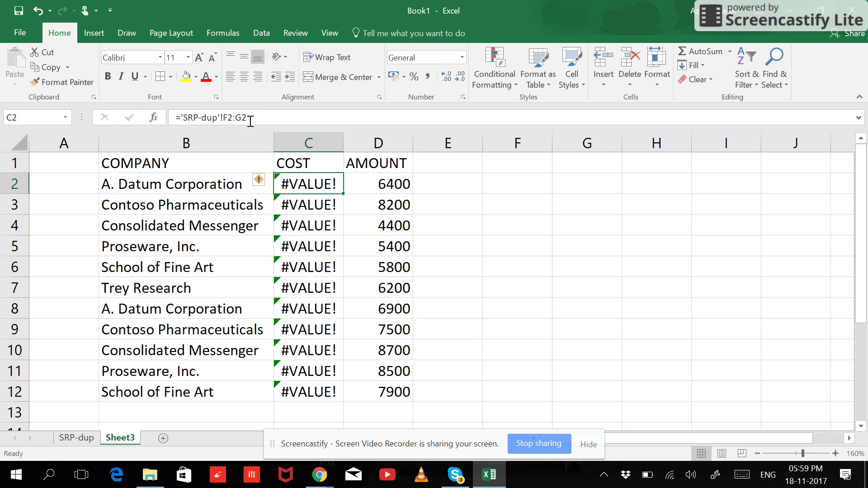
{"action": "left_click", "coordinate": [326, 157]}
{"action": "left_click_drag", "start_coordinate": [343, 176], "coordinate": [342, 211]}
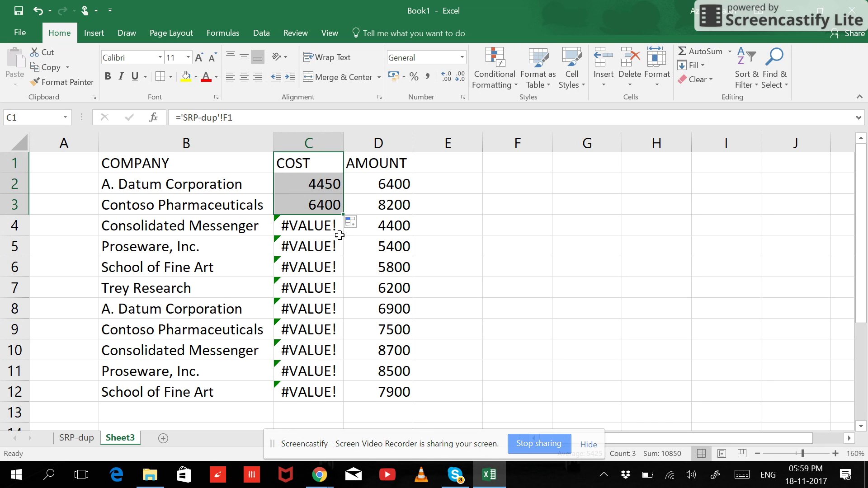
{"action": "left_click", "coordinate": [317, 225]}
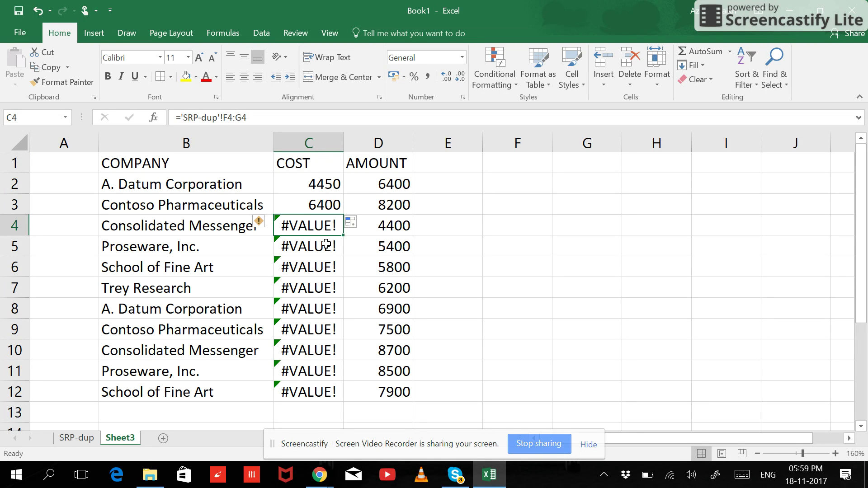
{"action": "type", "text": "="}
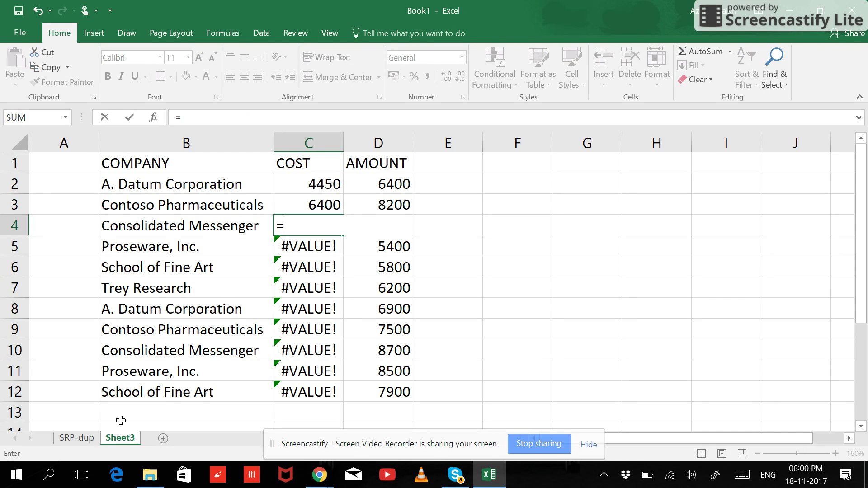
Link C4 to SRP-dup's F4 cost of 2600, removing the :G4 from the reference.
{"action": "left_click", "coordinate": [72, 437]}
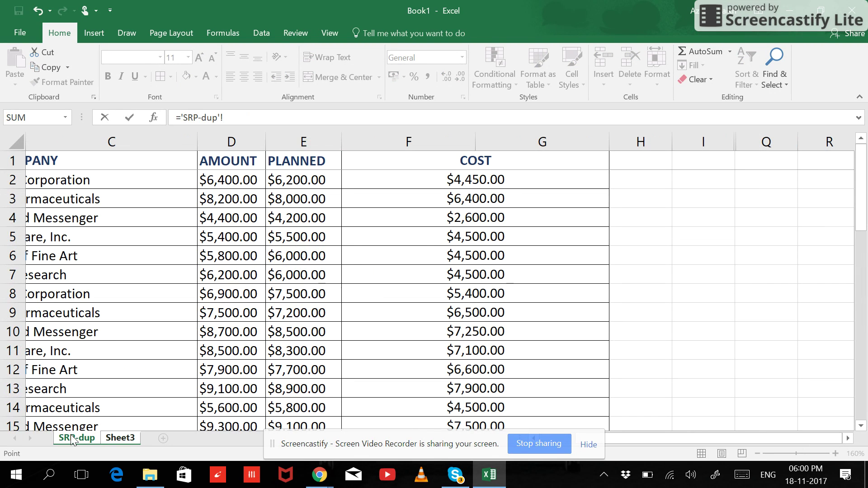
{"action": "left_click_drag", "start_coordinate": [647, 445], "coordinate": [625, 442]}
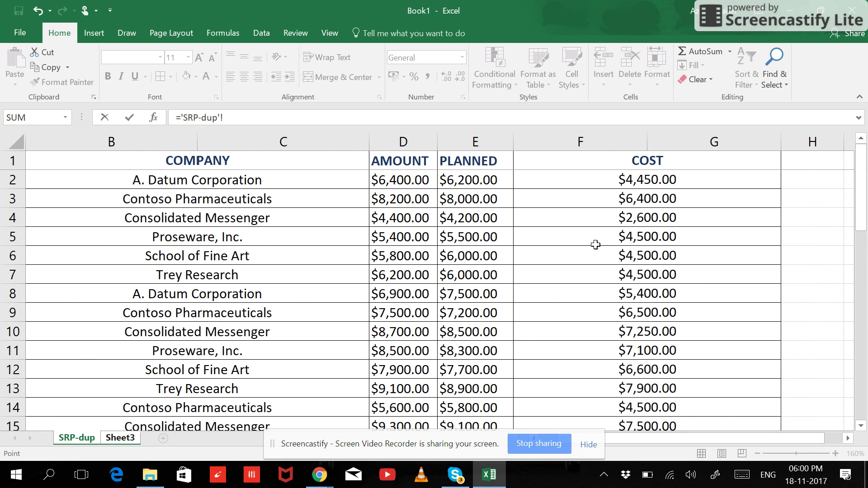
{"action": "left_click", "coordinate": [626, 217]}
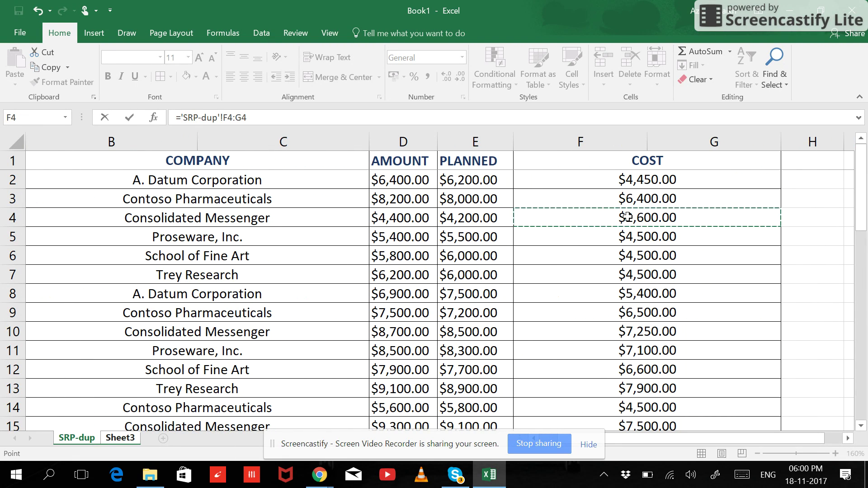
{"action": "key", "text": "Return"}
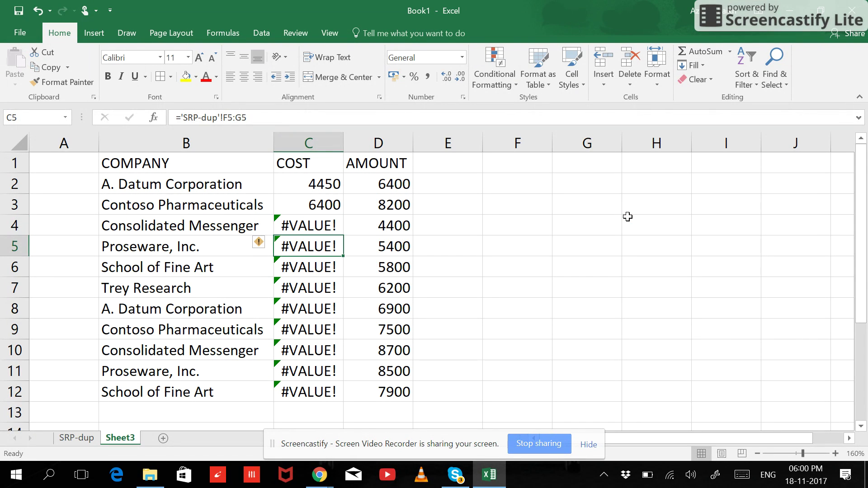
{"action": "left_click", "coordinate": [331, 227]}
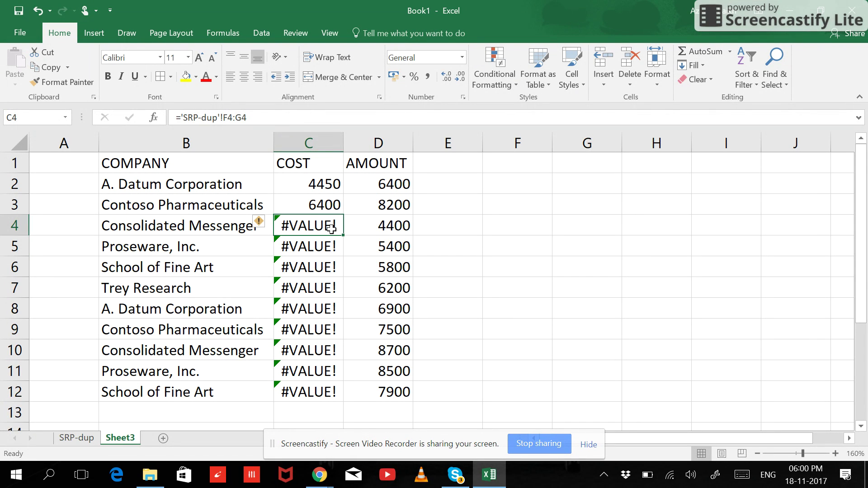
{"action": "left_click", "coordinate": [262, 119]}
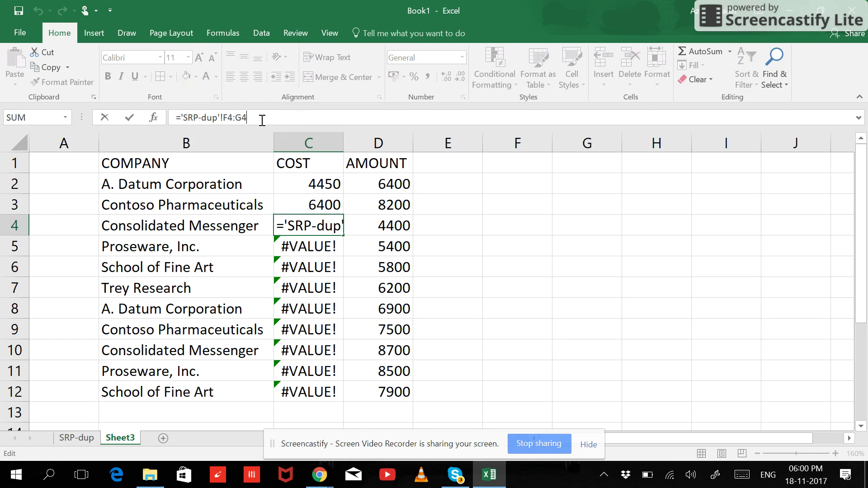
{"action": "key", "text": "BackSpace"}
{"action": "key", "text": "BackSpace"}
{"action": "key", "text": "BackSpace"}
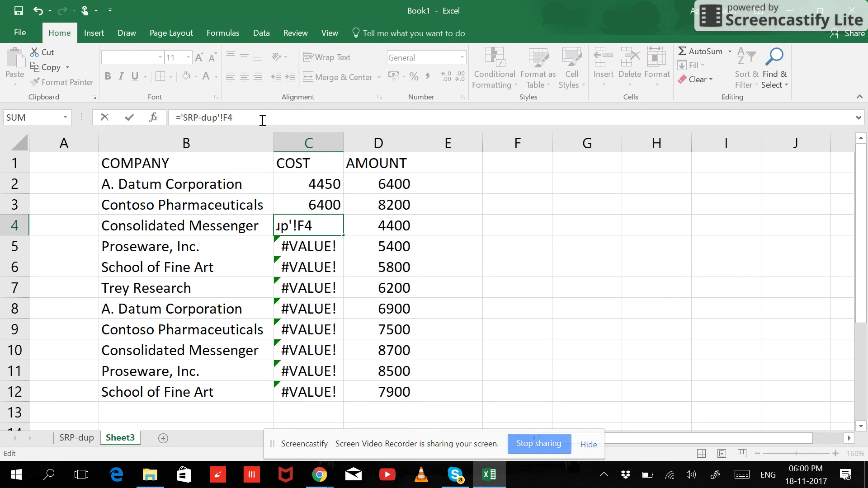
{"action": "key", "text": "Return"}
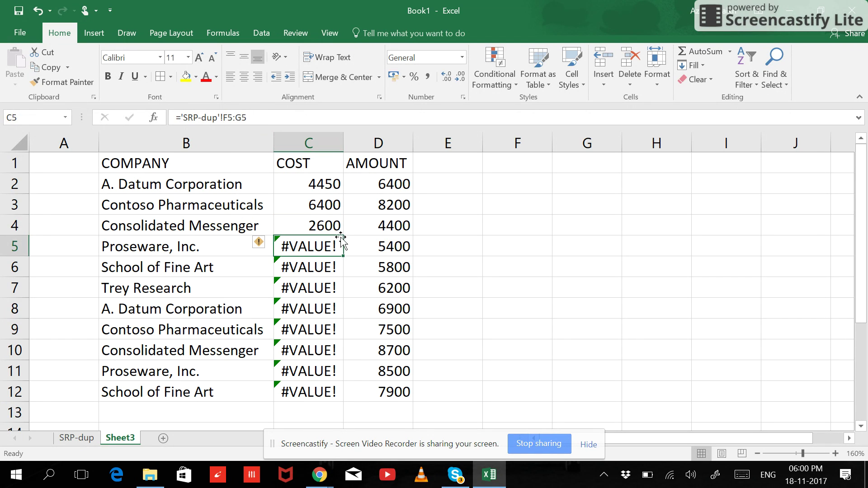
Fill the C3:C4 cost formulas down to row 12.
{"action": "left_click", "coordinate": [331, 184]}
{"action": "left_click_drag", "start_coordinate": [335, 206], "coordinate": [343, 225]}
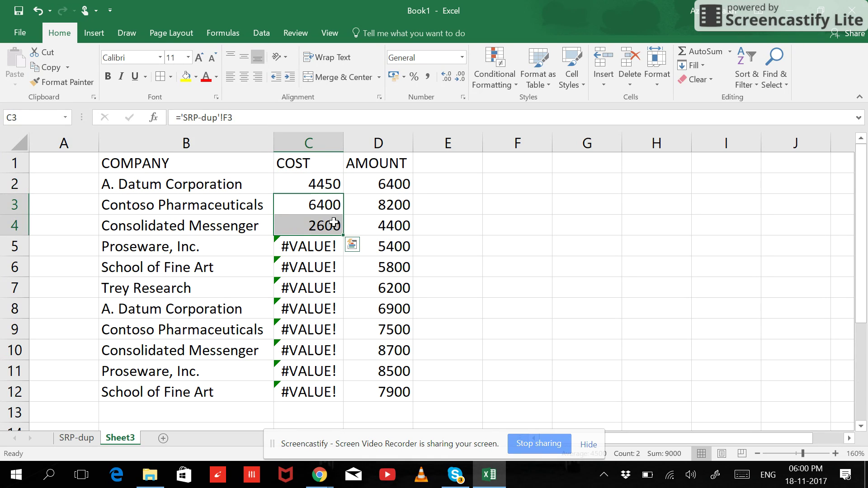
{"action": "left_click_drag", "start_coordinate": [344, 235], "coordinate": [319, 392]}
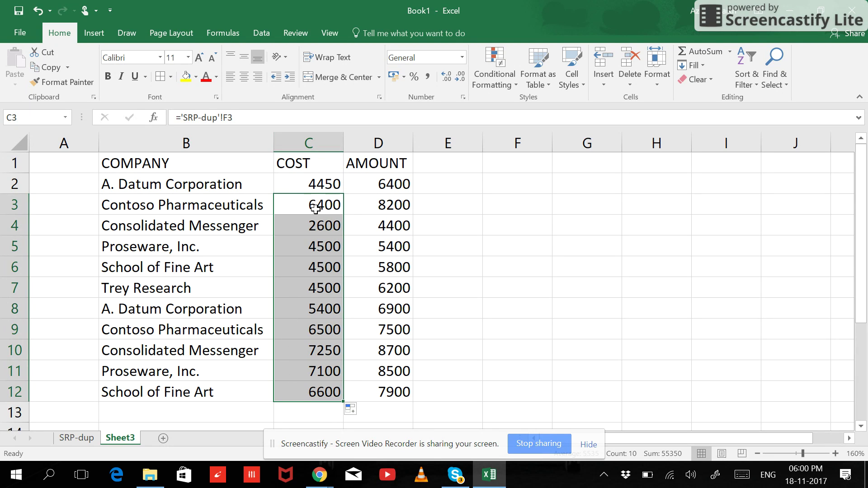
Select C2 and switch to SRP-dup to compare the costs.
{"action": "left_click", "coordinate": [327, 182]}
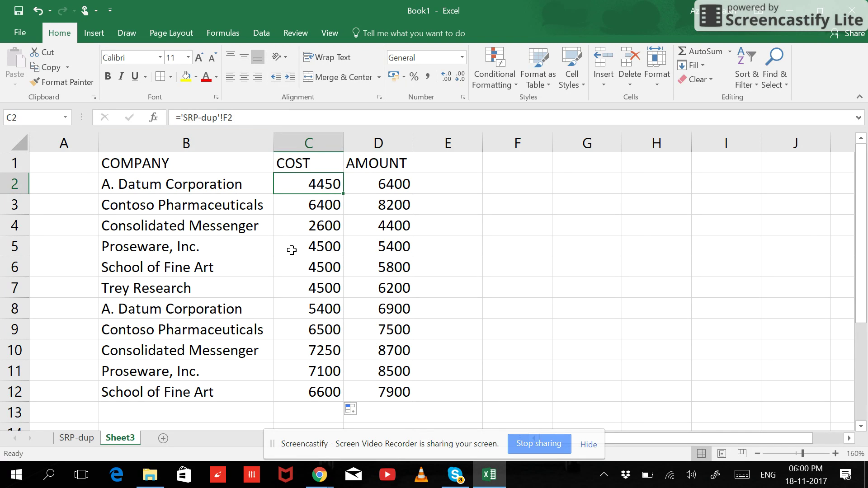
{"action": "left_click", "coordinate": [75, 438]}
{"action": "left_click", "coordinate": [75, 438]}
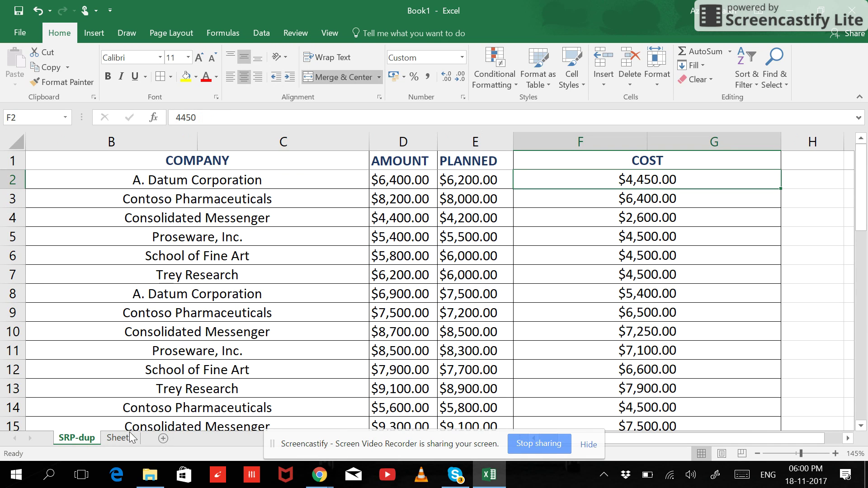